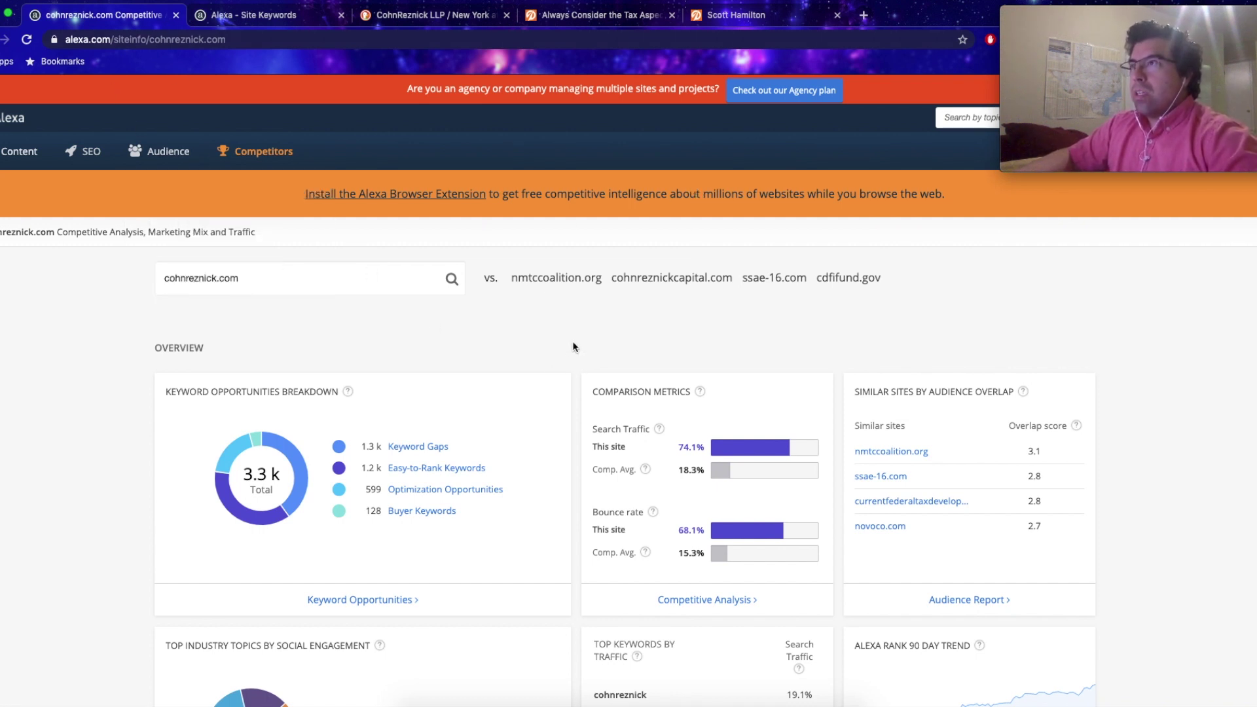
pyautogui.doubleClick(256, 283)
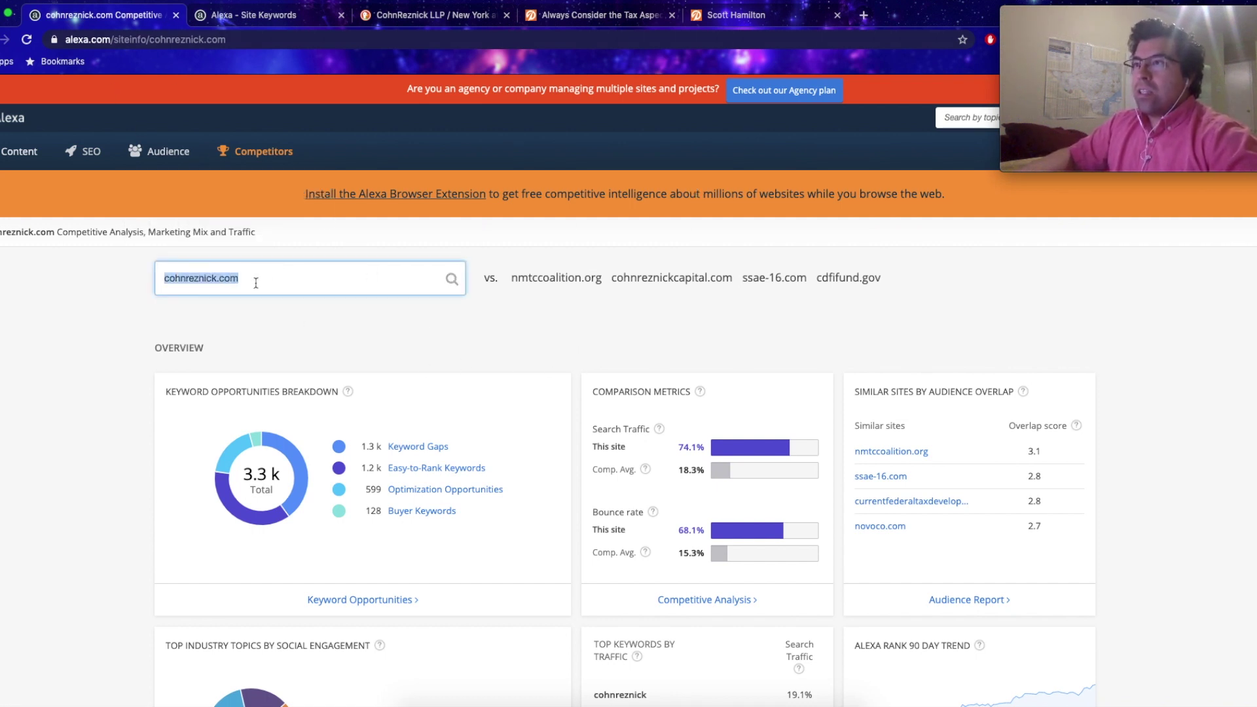
pyautogui.scroll(-2, 359, 336)
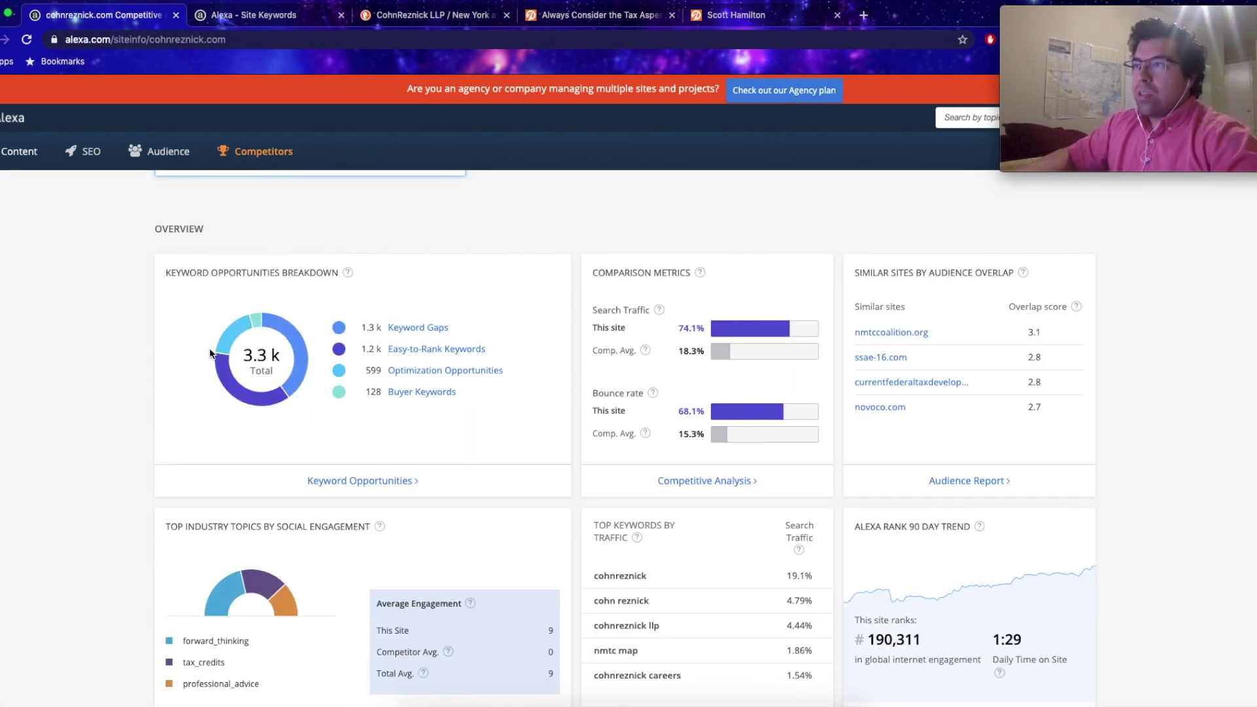
pyautogui.scroll(-1, 525, 463)
pyautogui.scroll(-7, 930, 530)
pyautogui.scroll(4, 930, 530)
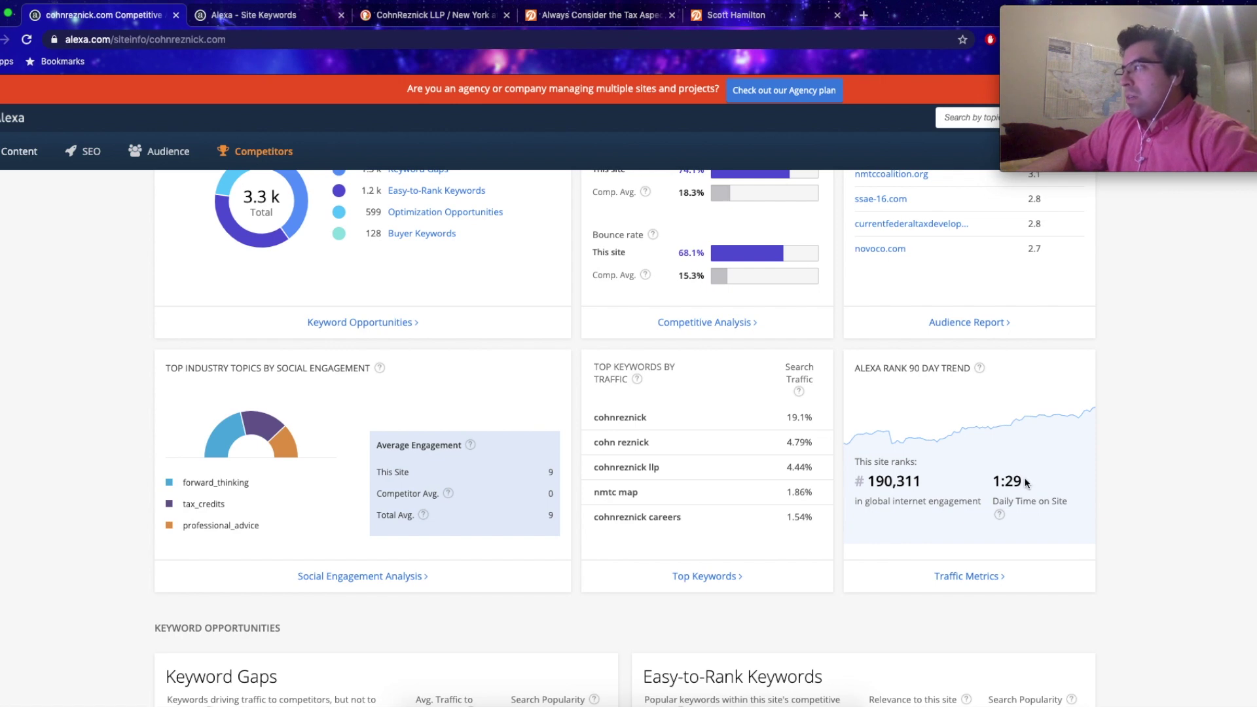
pyautogui.scroll(4, 1022, 480)
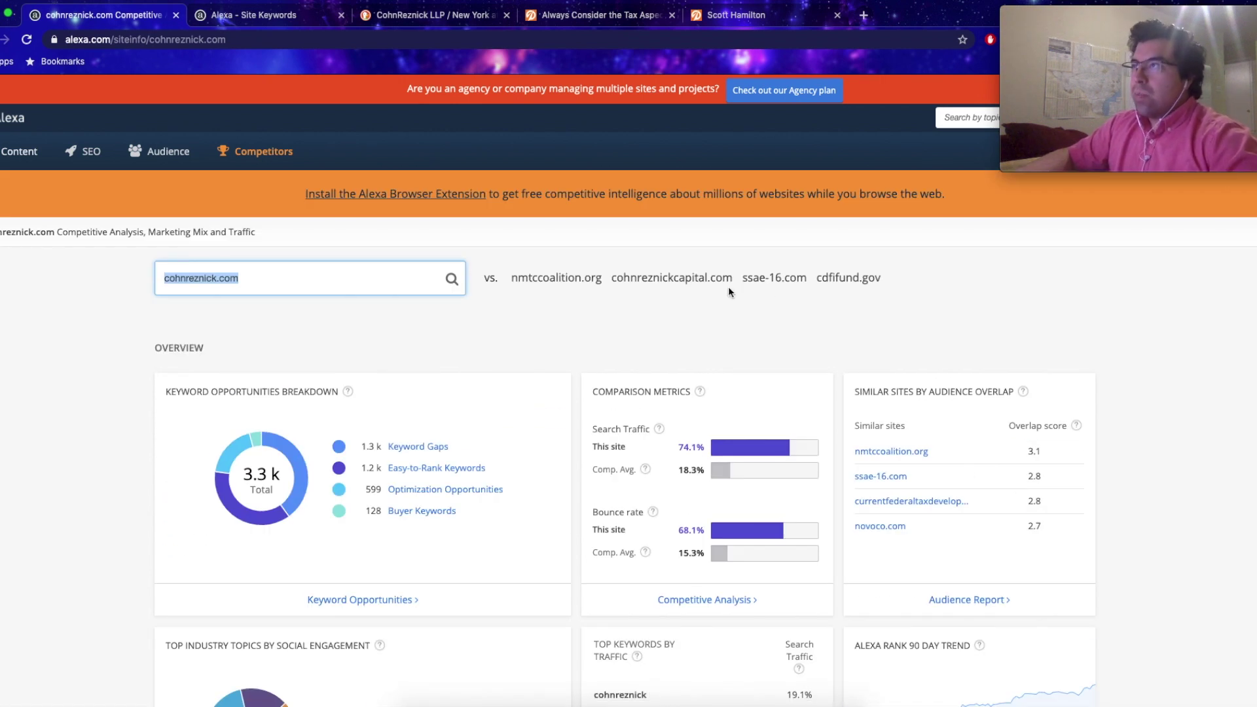
pyautogui.hotkey('ctrl', 'Tab')
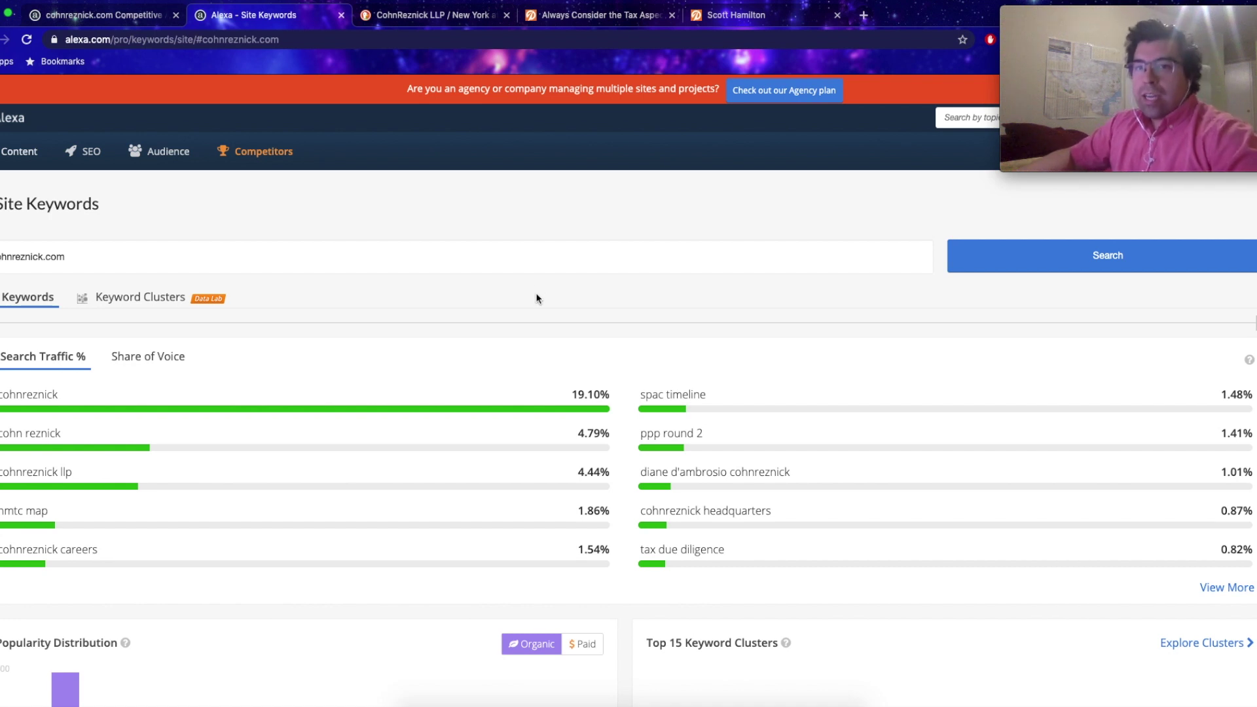
# Scan the cohnreznick.com keyword table, then open the 'Always Consider the Tax Aspects of Employer-Employee Loans' article.
pyautogui.scroll(-10, 532, 293)
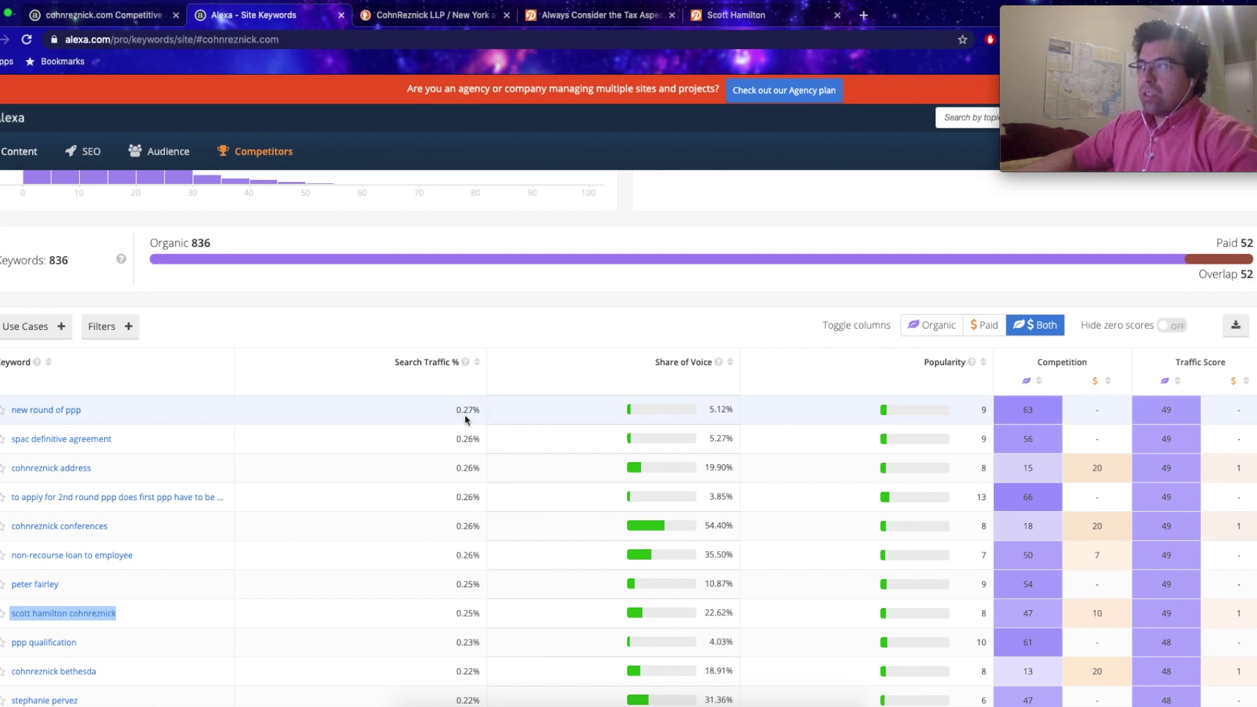
pyautogui.scroll(-5, 728, 393)
pyautogui.scroll(2, 729, 430)
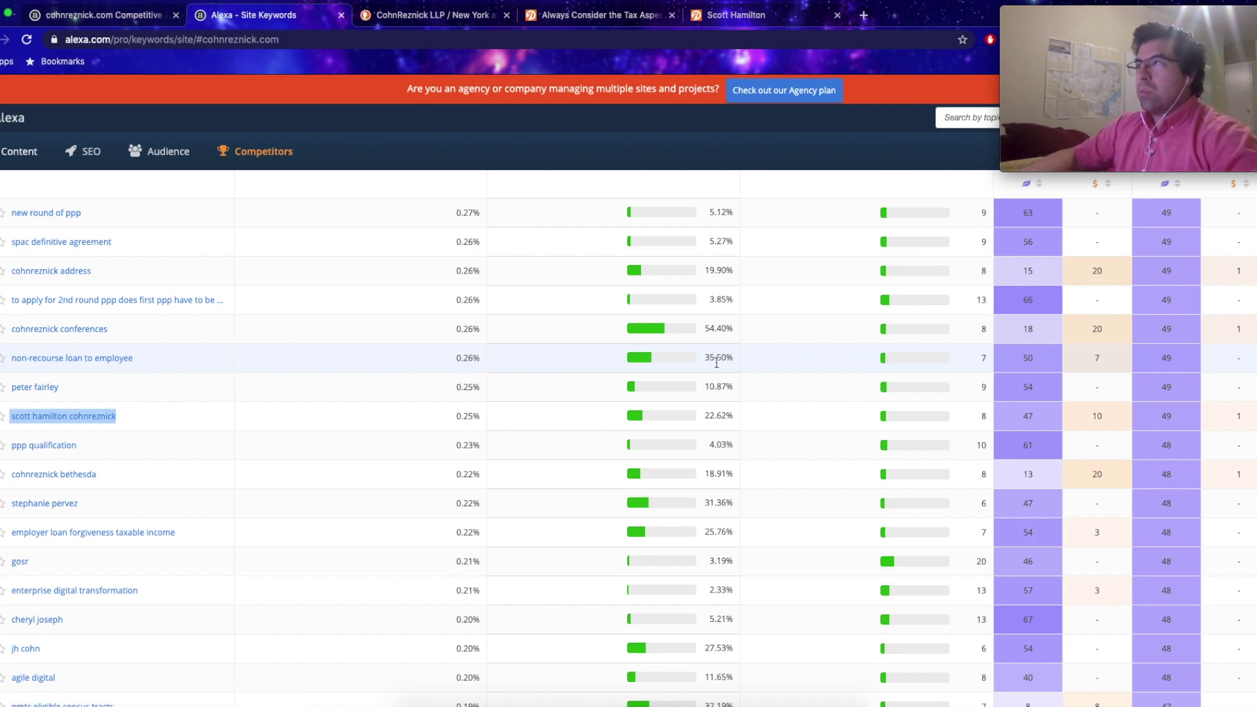
pyautogui.click(593, 17)
# Skim the CohnReznick employer-employee loans tax article.
pyautogui.scroll(10, 595, 364)
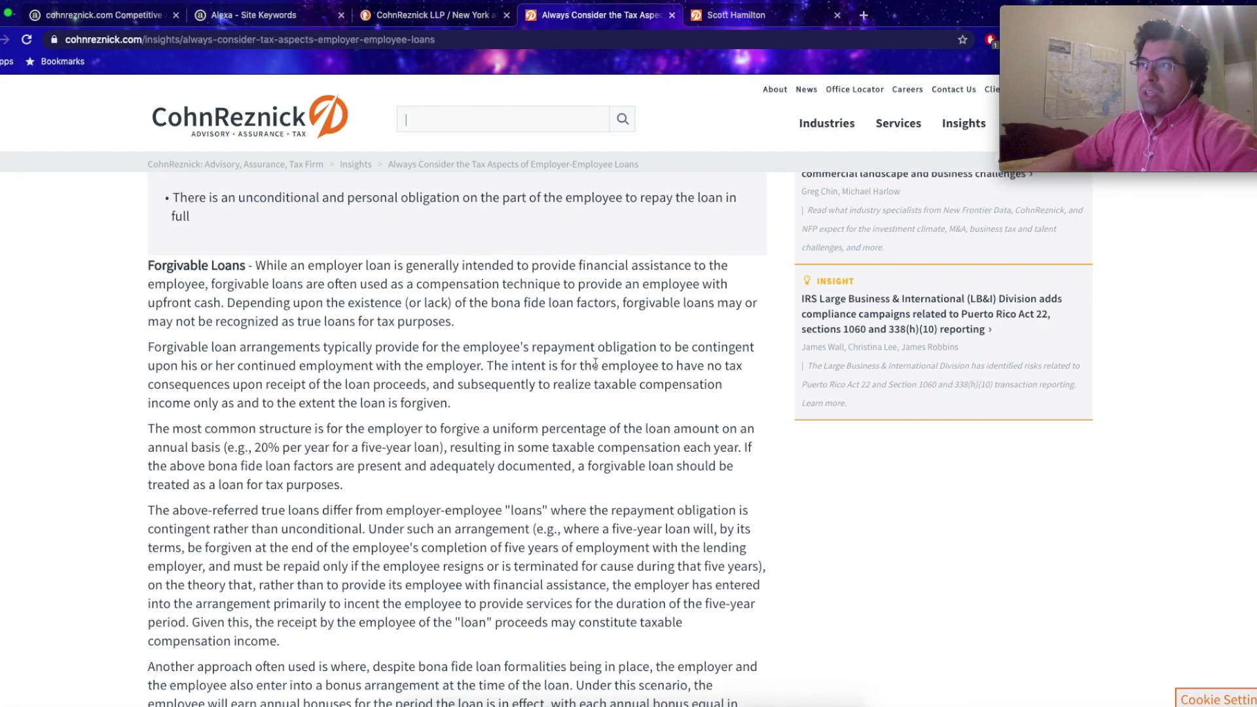
pyautogui.scroll(8, 595, 363)
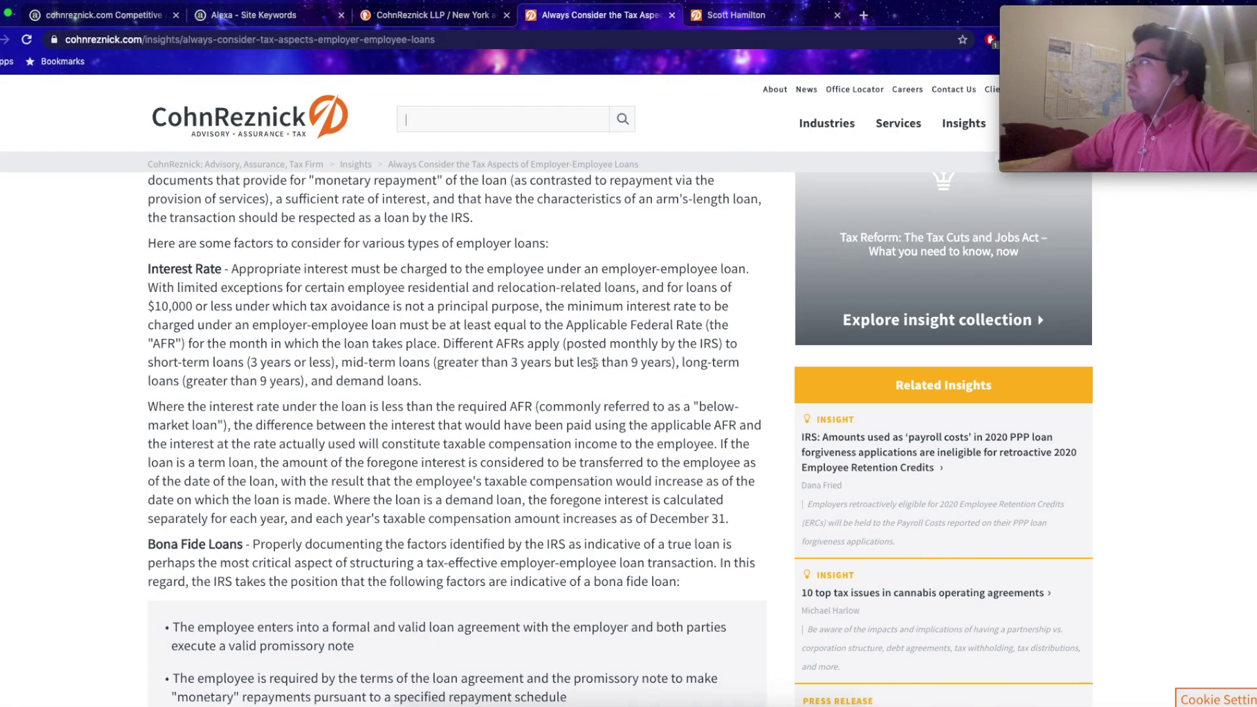
pyautogui.scroll(8, 594, 363)
pyautogui.scroll(-4, 399, 479)
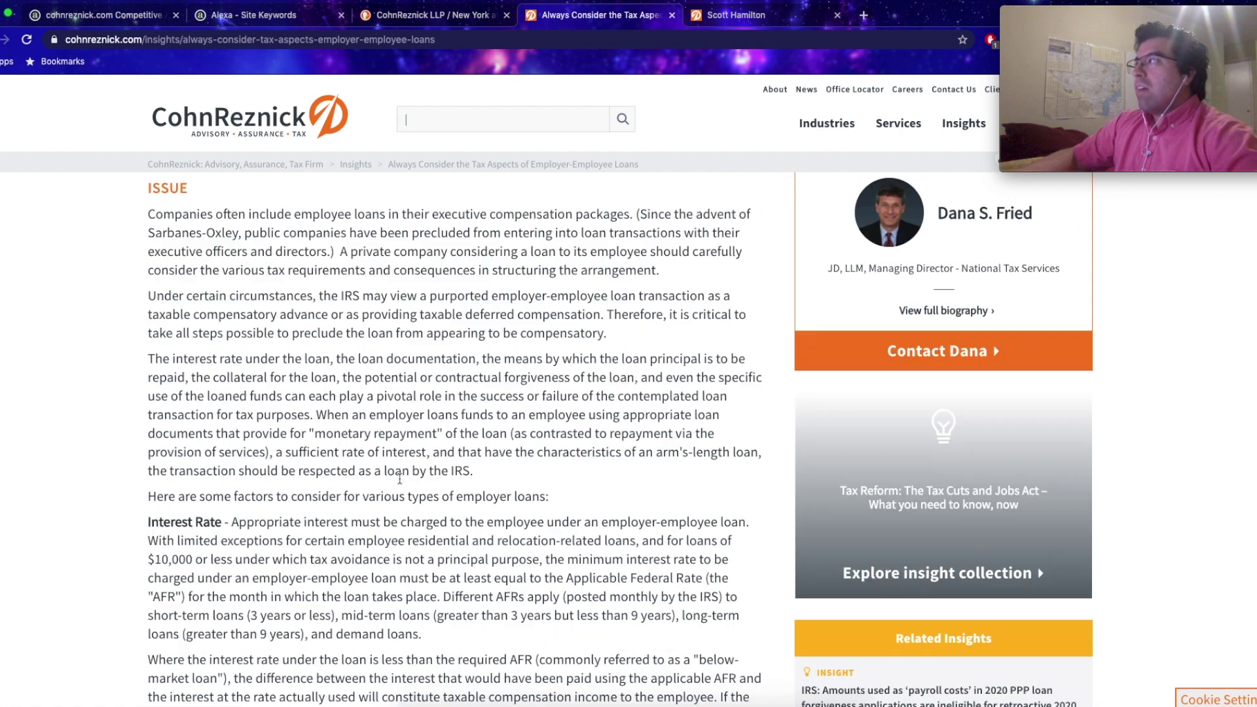
pyautogui.scroll(-15, 399, 479)
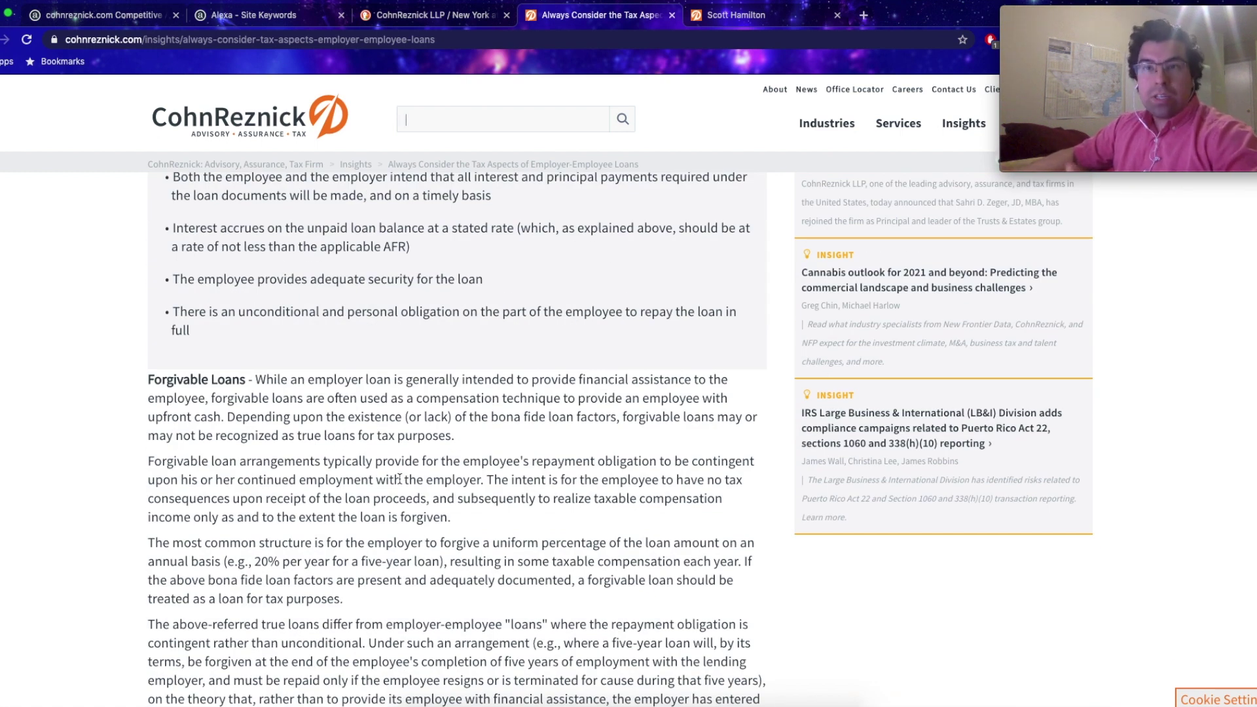
# Revisit the CohnReznick LLP search results and keyword list, then open the partner's profile named in a keyword row.
pyautogui.click(406, 14)
pyautogui.click(289, 14)
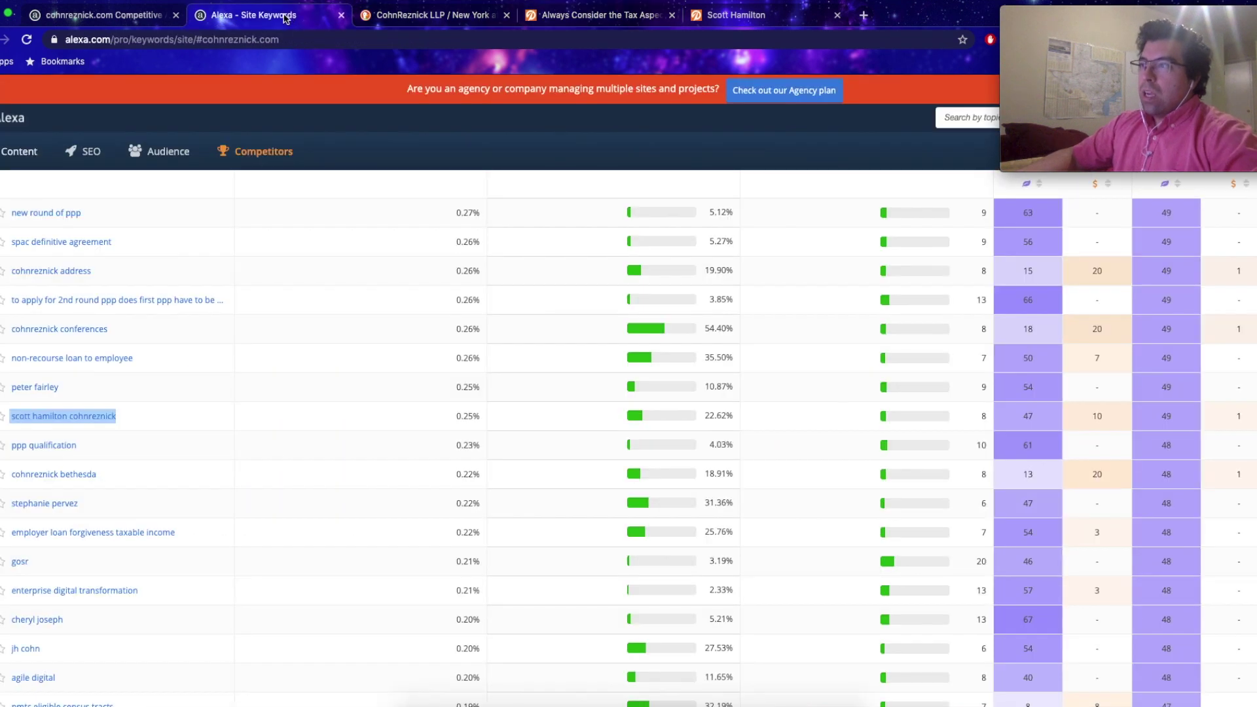
pyautogui.moveTo(123, 416); pyautogui.dragTo(19, 417)
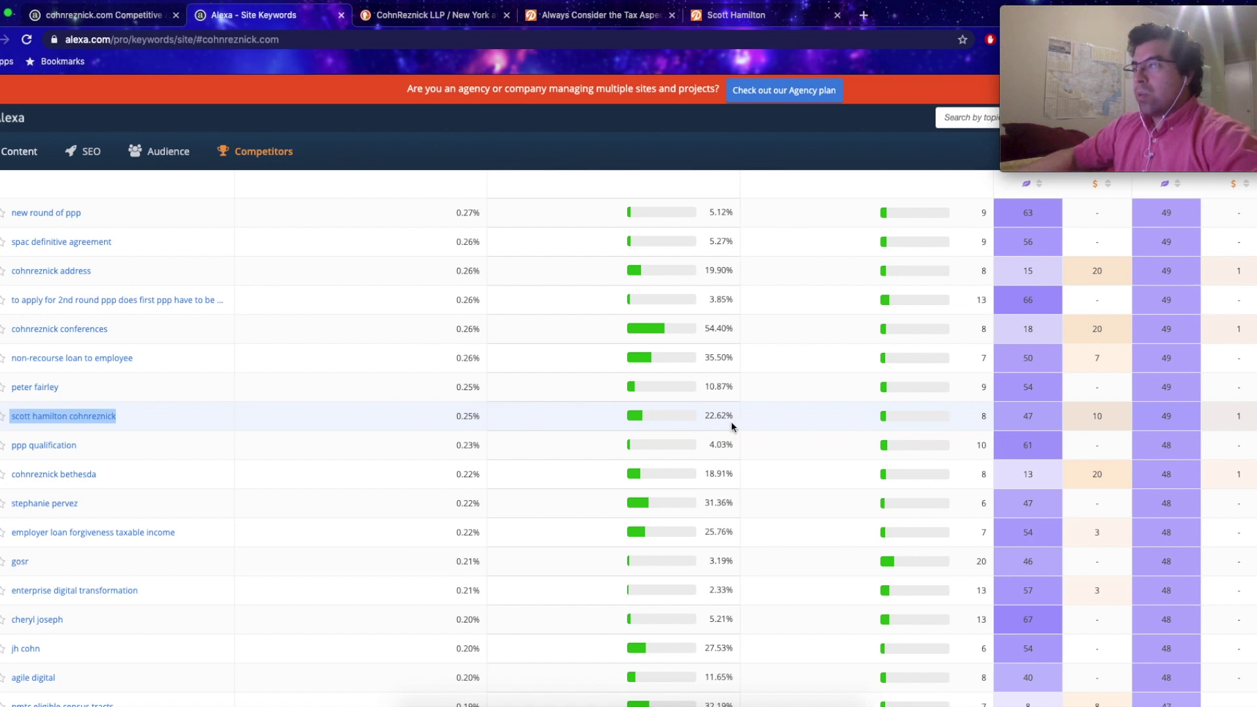
pyautogui.click(733, 14)
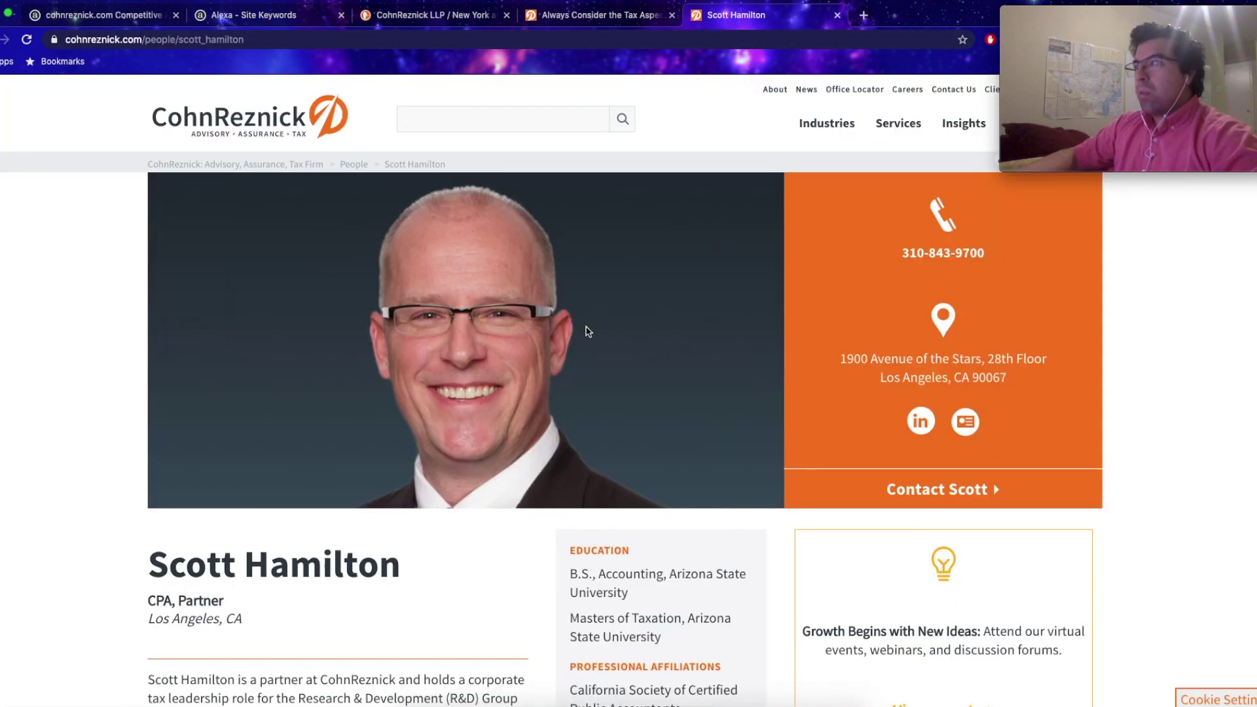
# Skim the partner profile, return to the cohnreznick.com competitive analysis, then bring up the data mine workbook.
pyautogui.scroll(-1, 491, 478)
pyautogui.scroll(1, 488, 477)
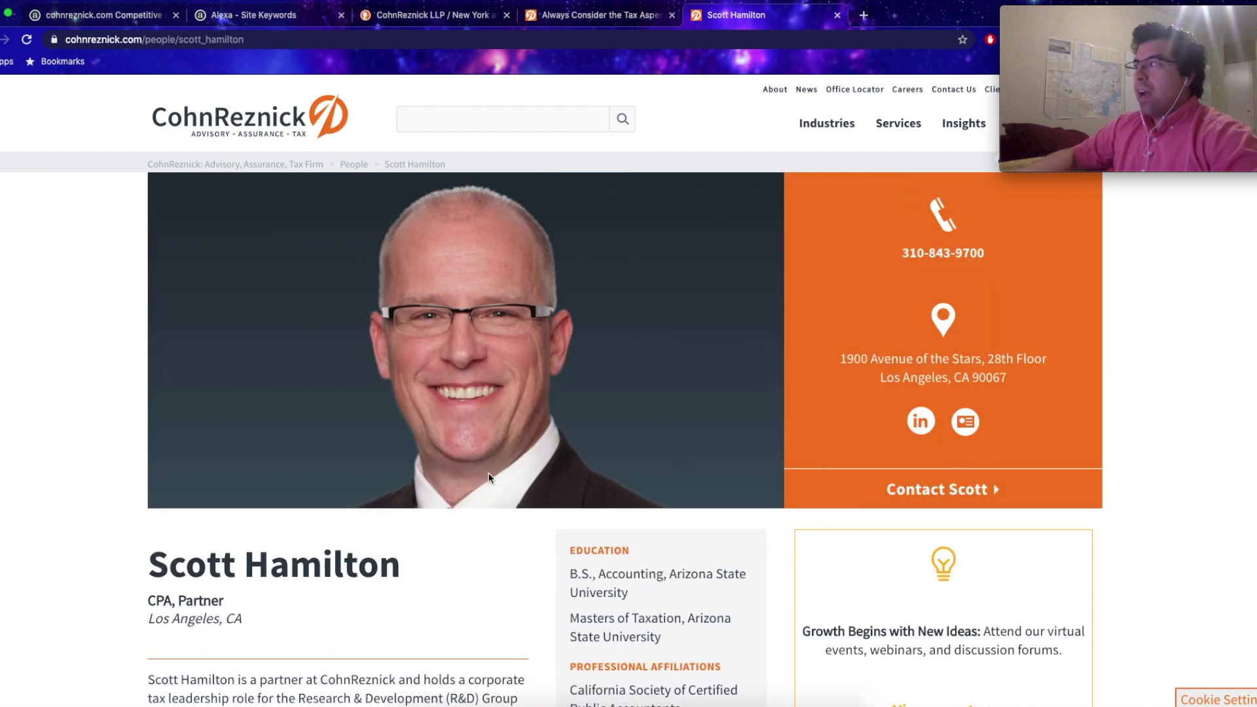
pyautogui.click(140, 18)
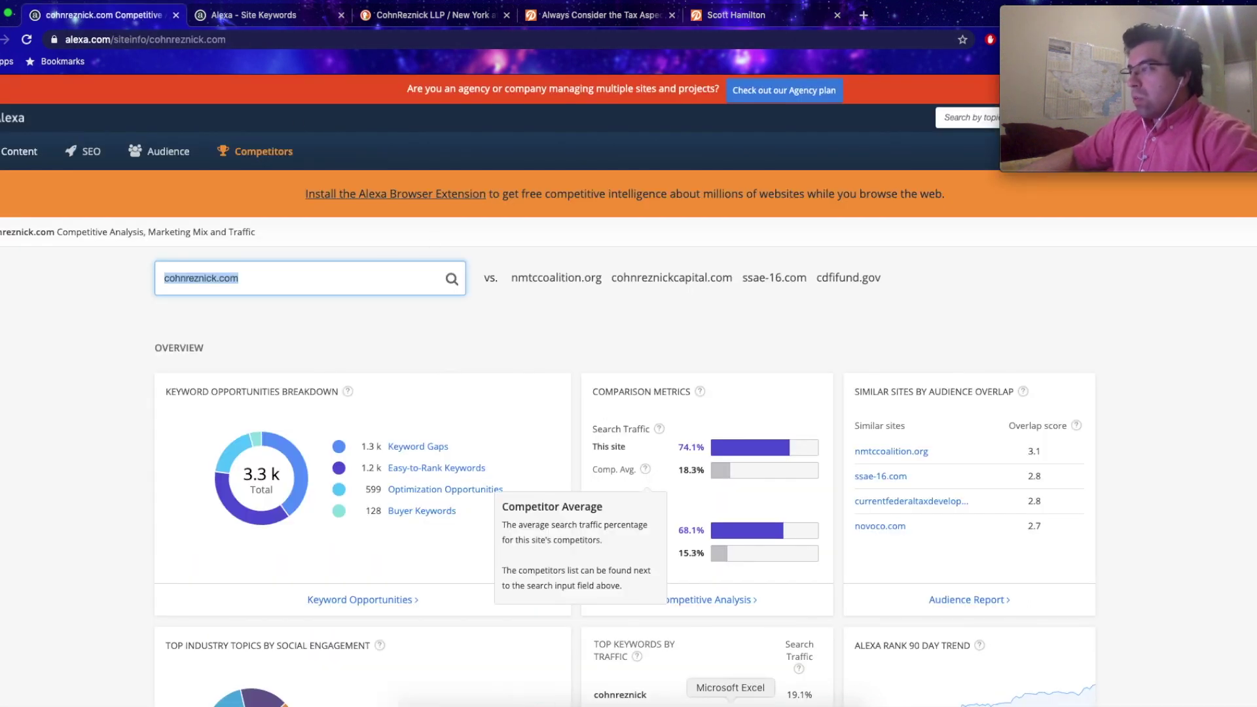
pyautogui.click(730, 702)
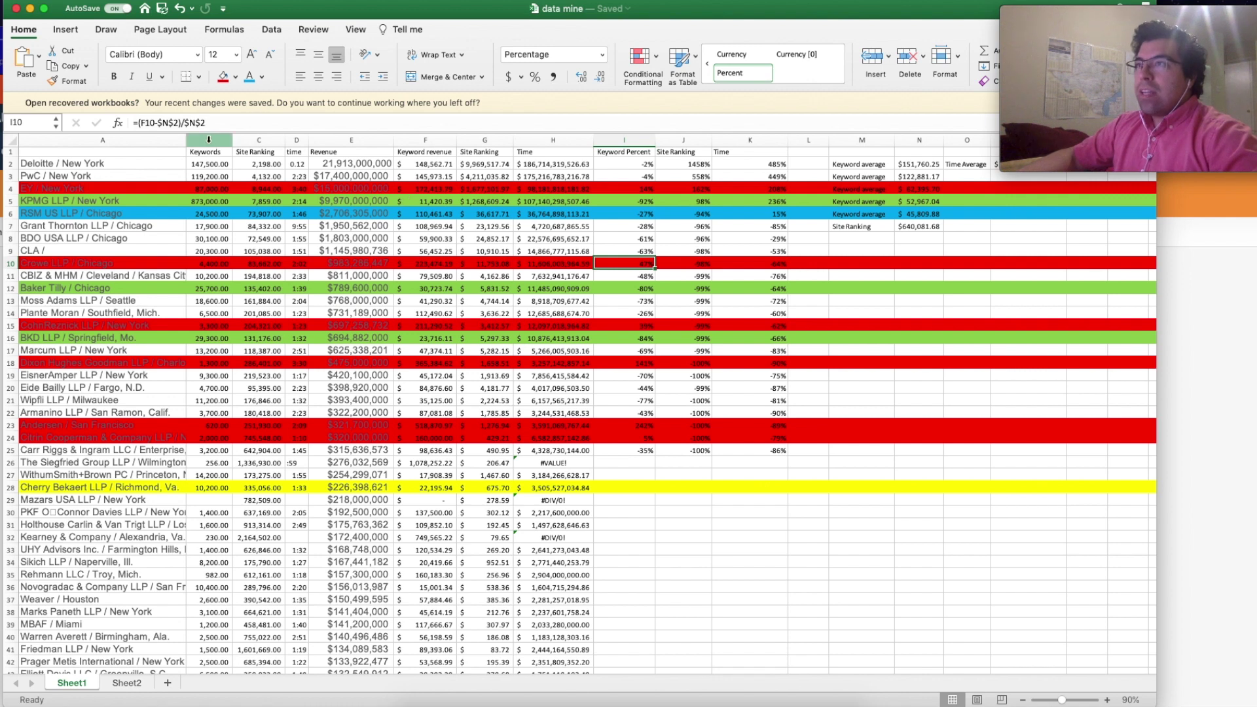
# Select the Keywords column in the data mine workbook to review its figures.
pyautogui.click(209, 139)
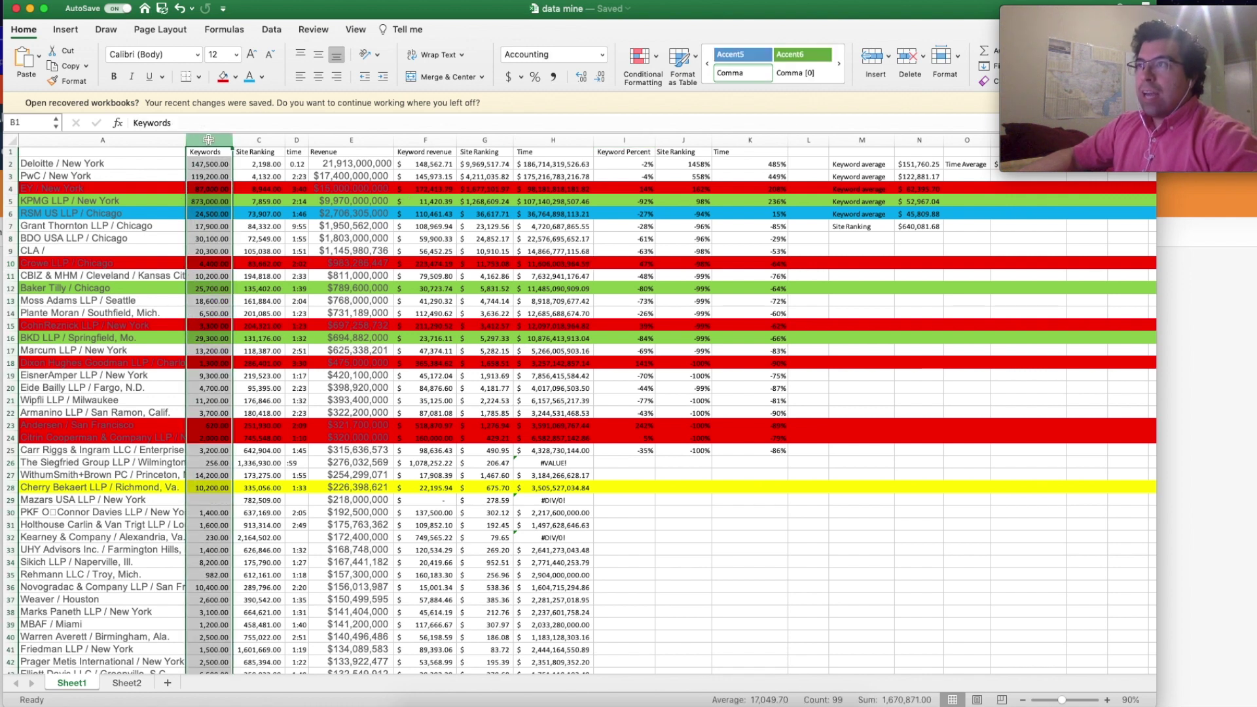
# Review the Site Ranking, time, Revenue and Keyword revenue columns.
pyautogui.click(266, 135)
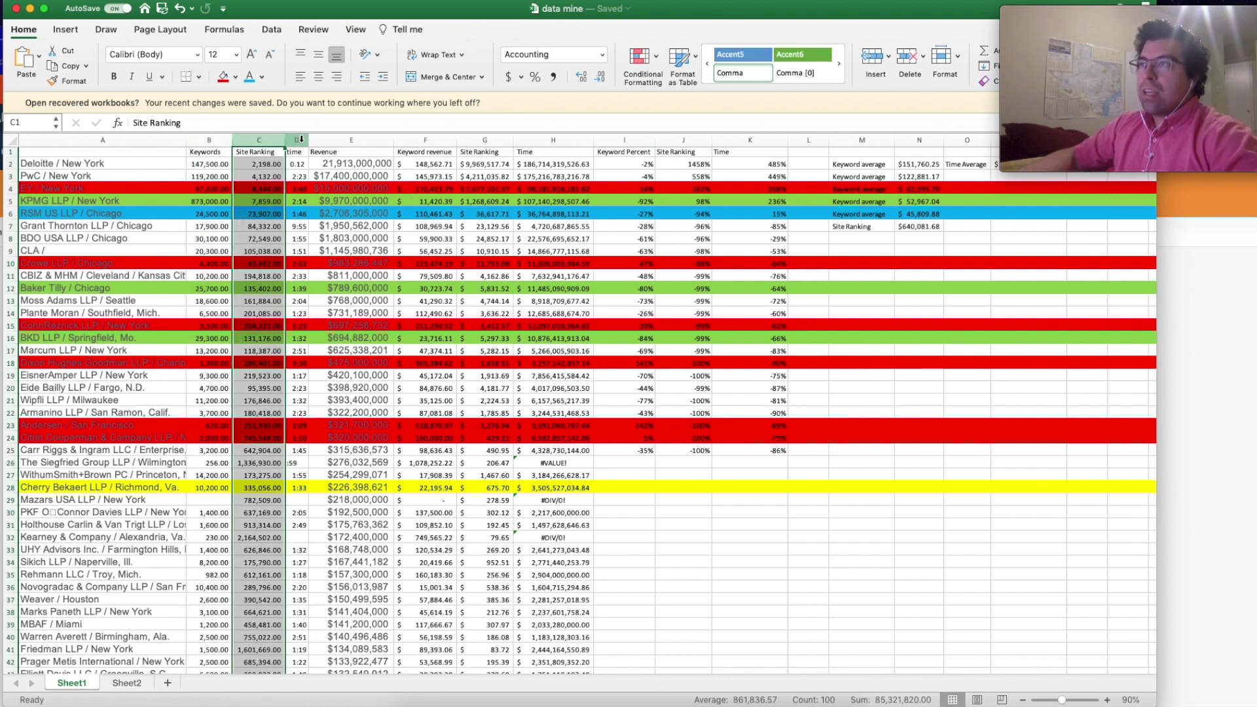
pyautogui.click(297, 140)
pyautogui.click(372, 139)
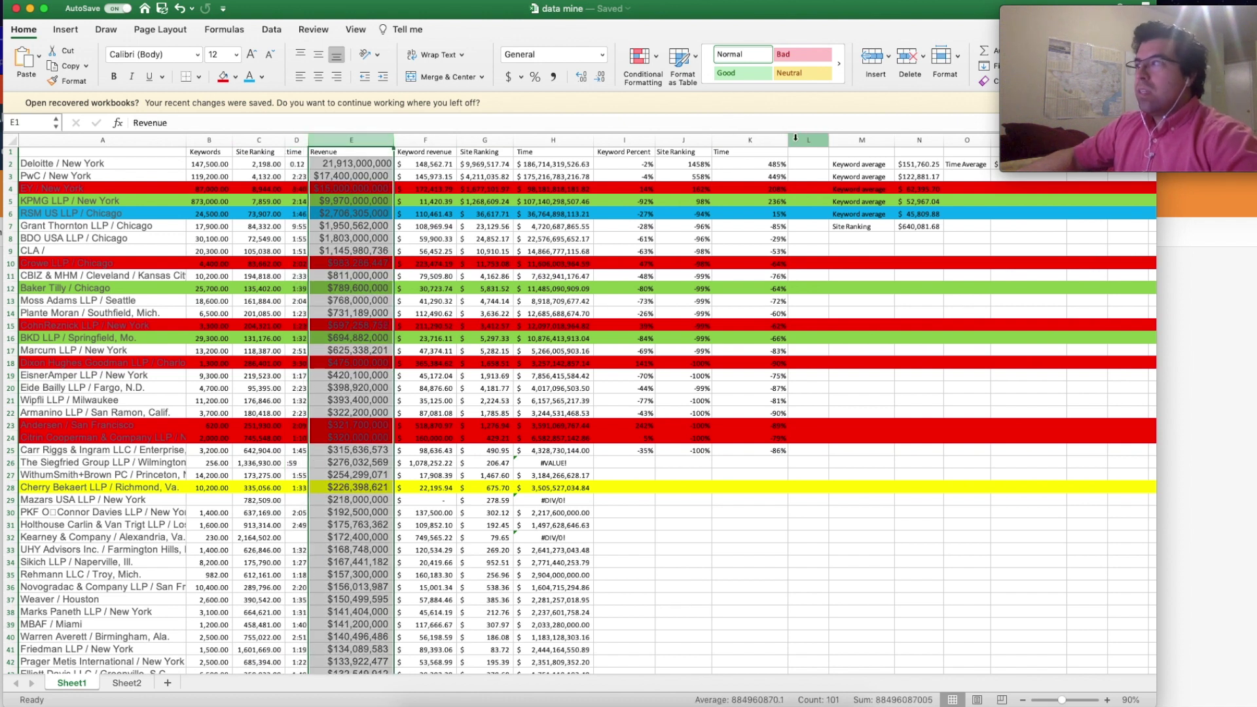
pyautogui.click(425, 139)
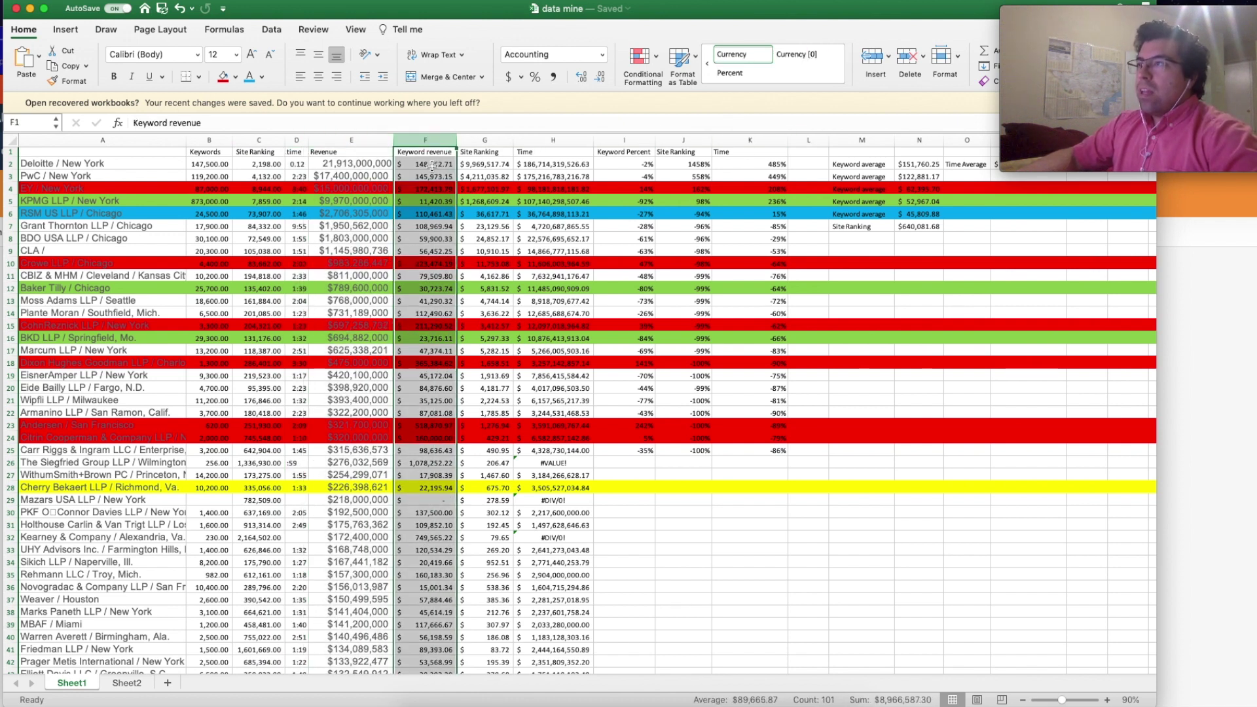
# Enter =E2/B2 in F2 and confirm N2's keyword average =AVERAGE(F2:F28).
pyautogui.click(426, 164)
pyautogui.write('=E2/B2')
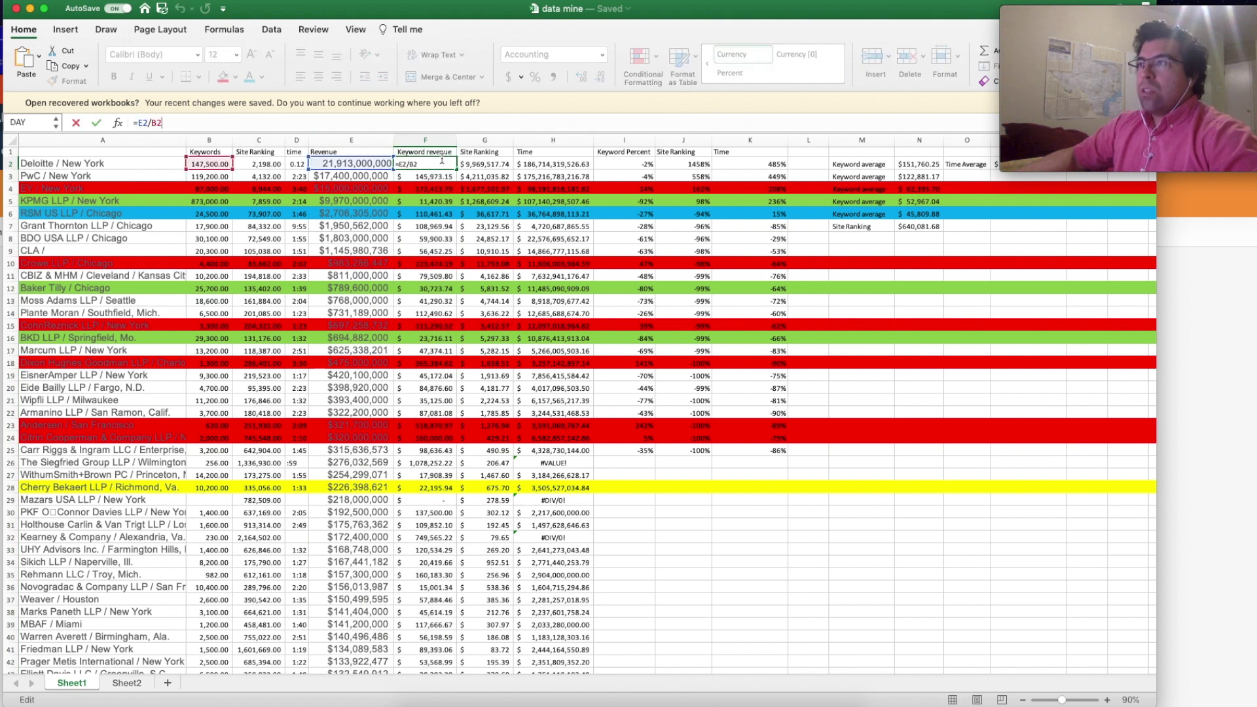
pyautogui.press('Return')
pyautogui.click(920, 164)
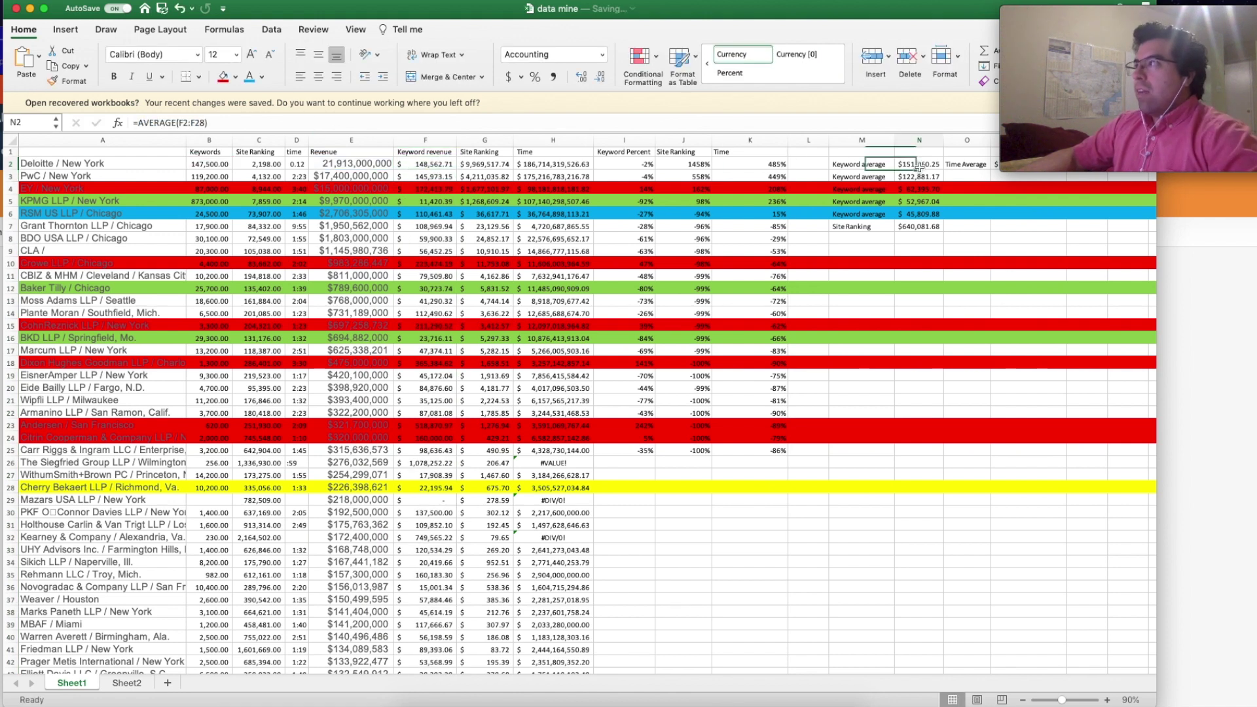
pyautogui.click(476, 120)
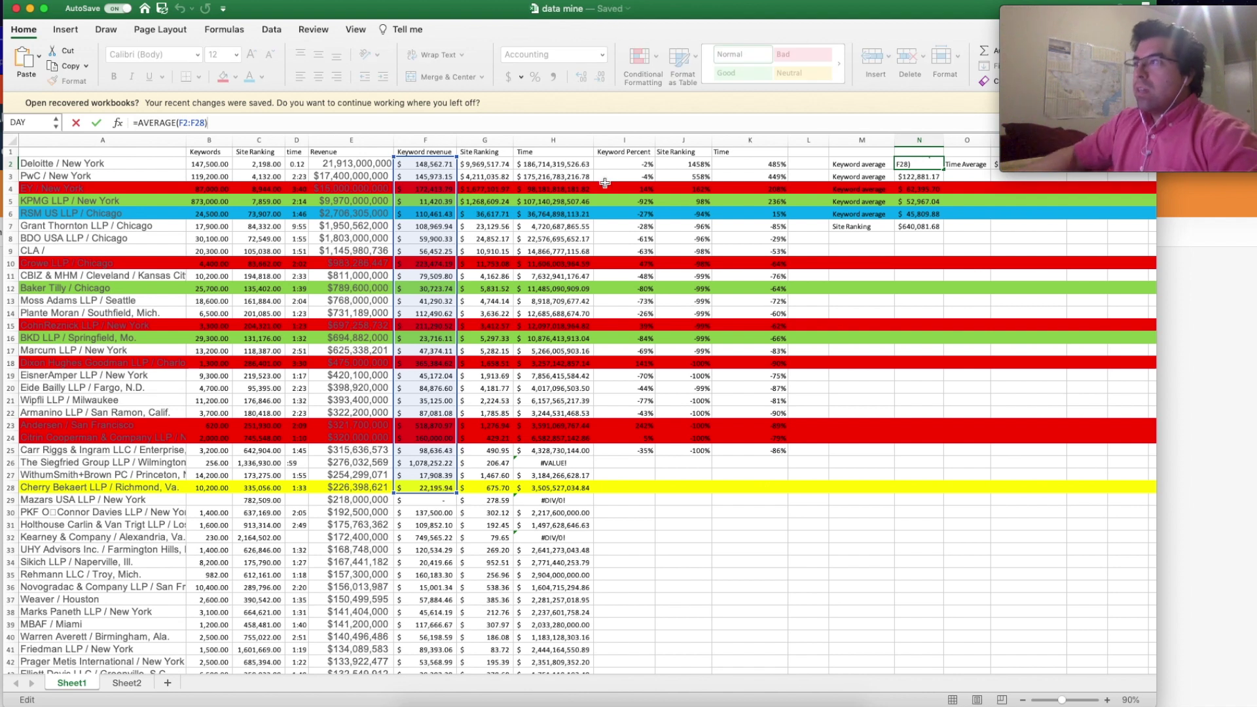
pyautogui.click(637, 140)
# Set I2's Keyword Percent formula to =(F2-$N$2)/$N$2.
pyautogui.click(633, 163)
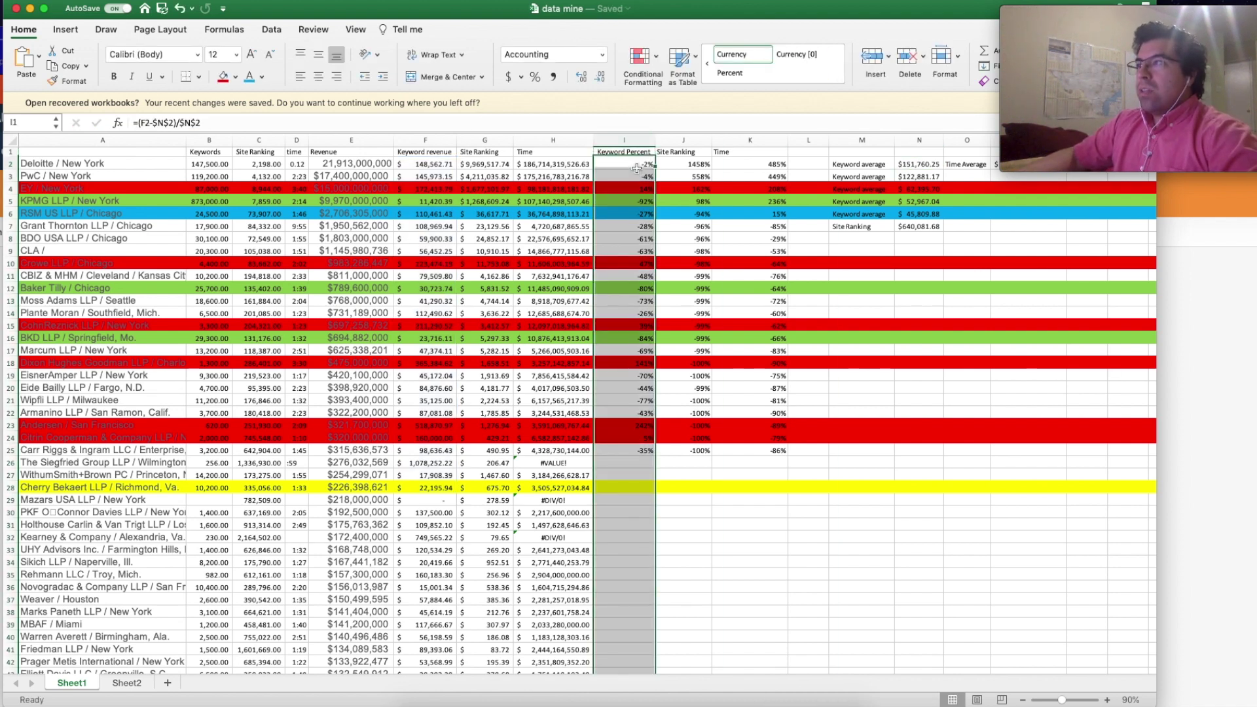
pyautogui.click(283, 125)
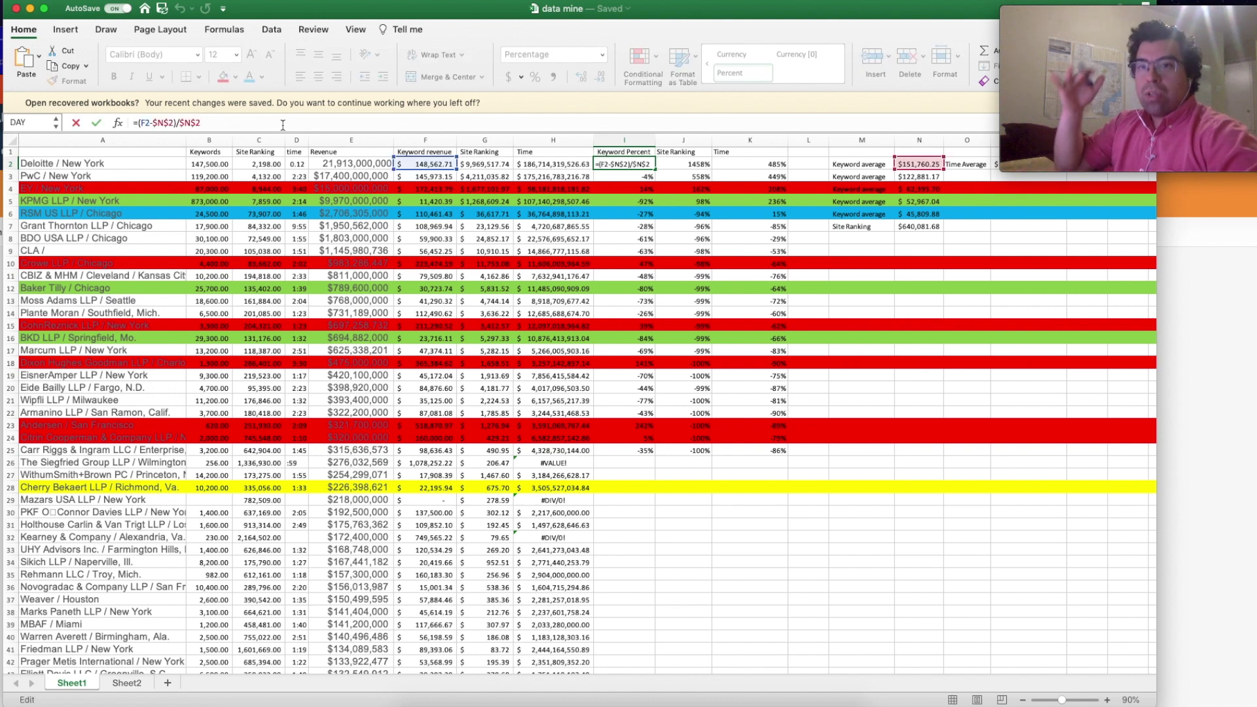
pyautogui.click(693, 262)
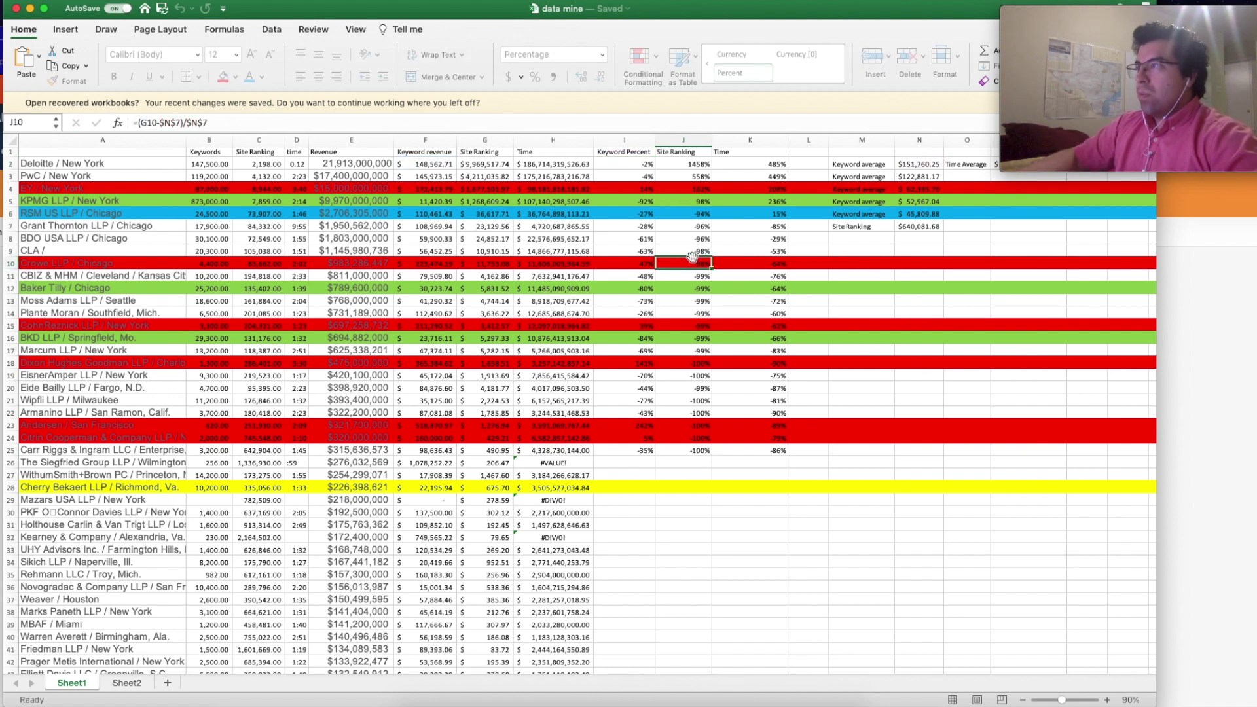
# Review the Site Ranking and Time percentages and the Keyword Percent formulas in I15 and I10.
pyautogui.click(683, 139)
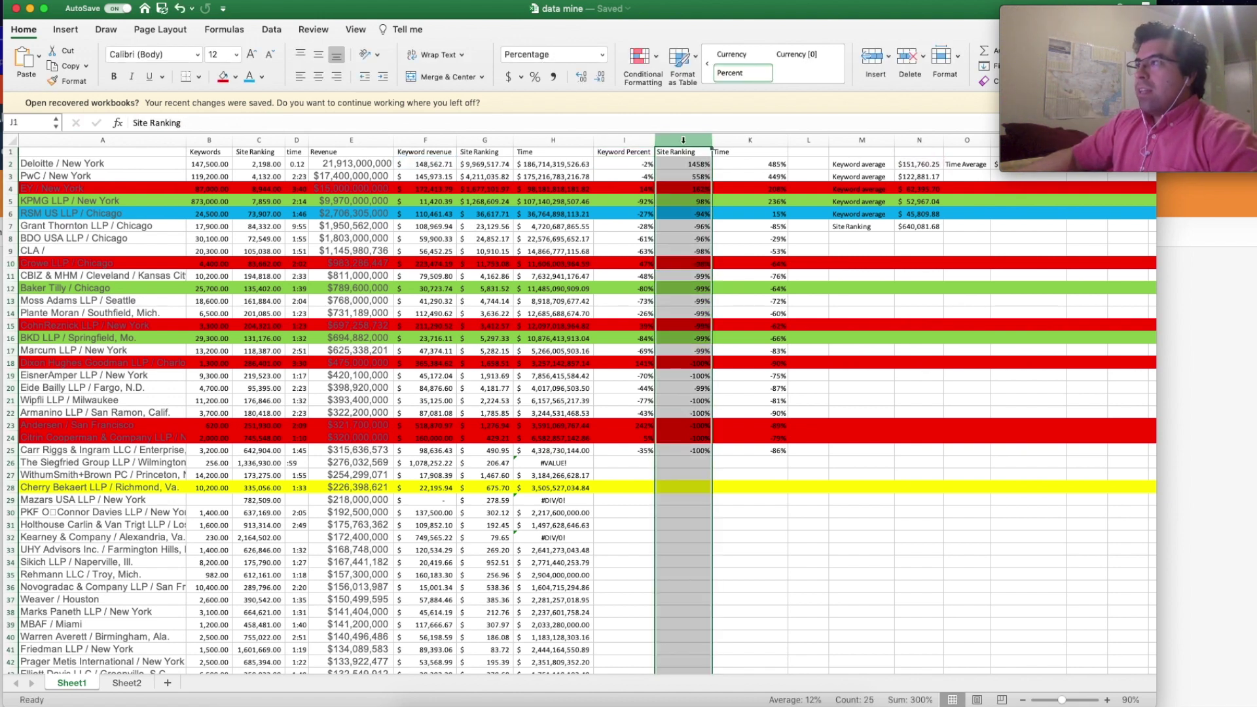
pyautogui.click(732, 140)
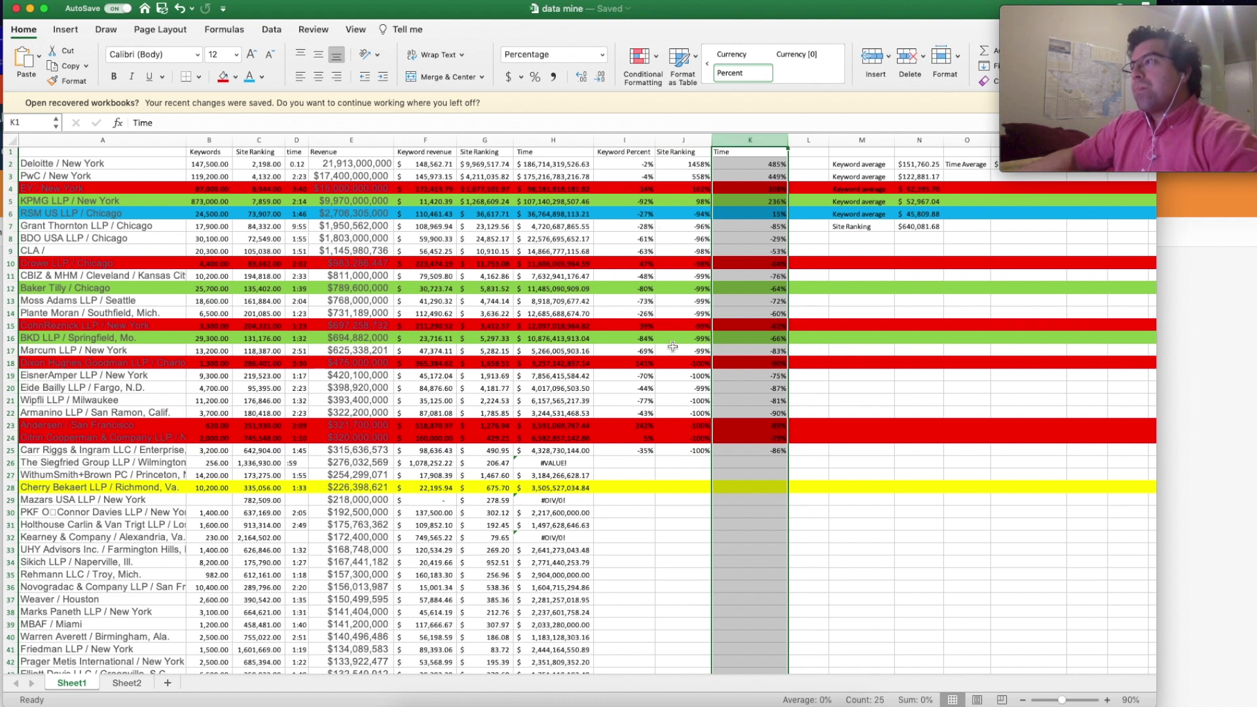
pyautogui.click(645, 325)
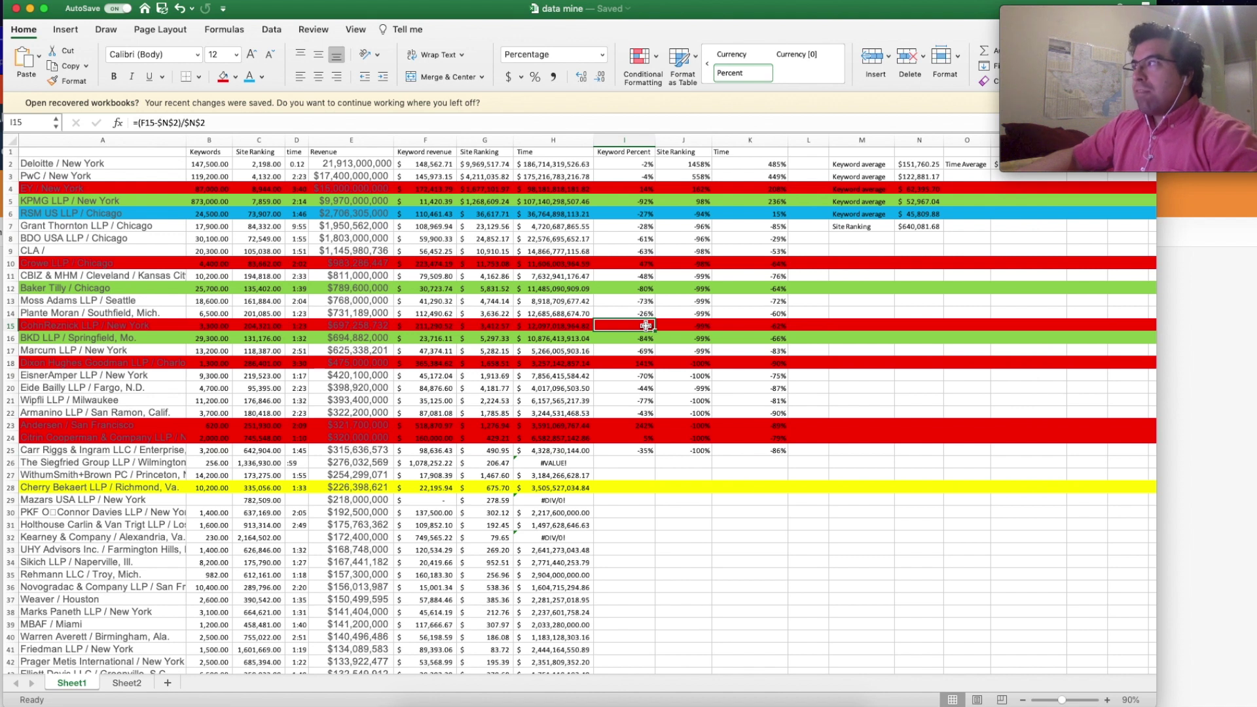
pyautogui.click(646, 264)
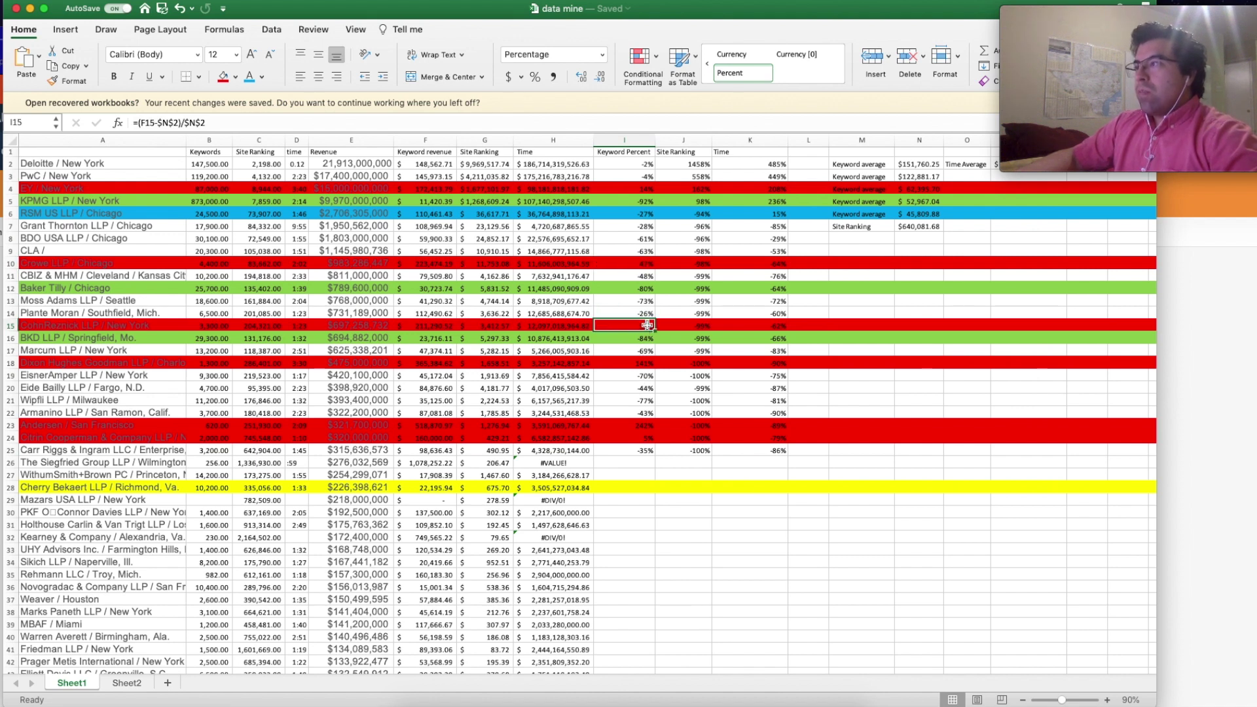
pyautogui.click(627, 325)
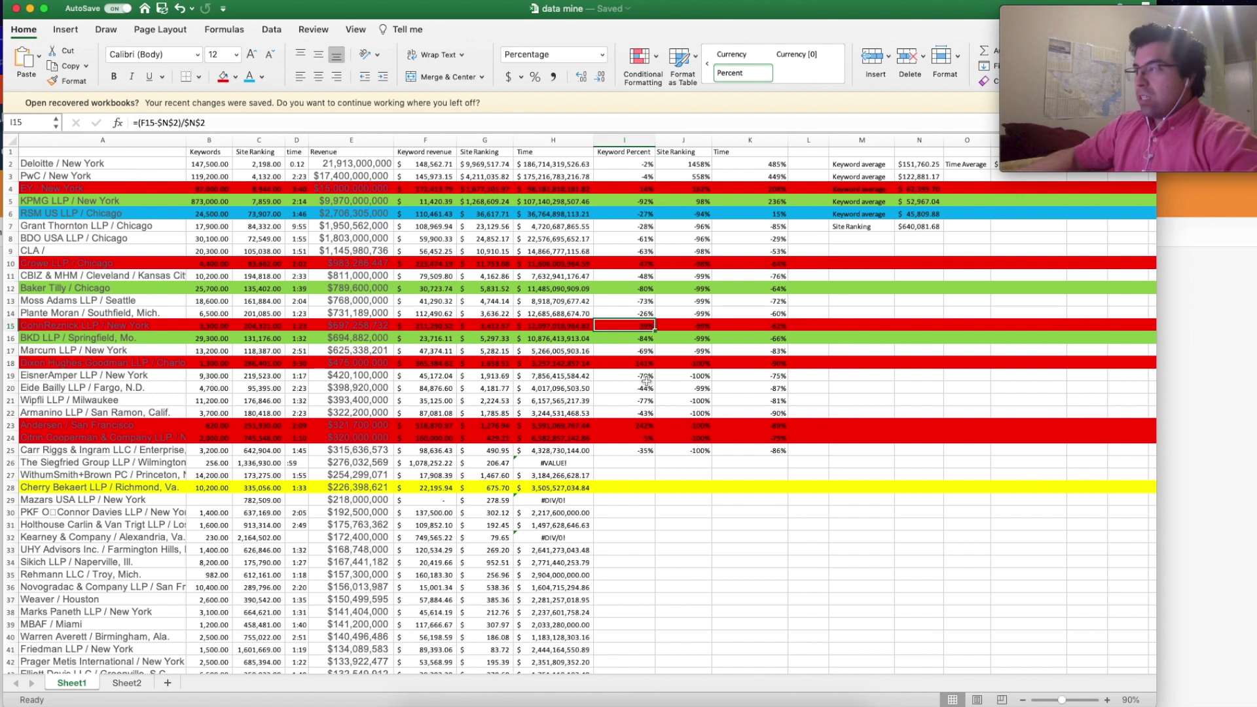
pyautogui.click(635, 364)
pyautogui.click(634, 427)
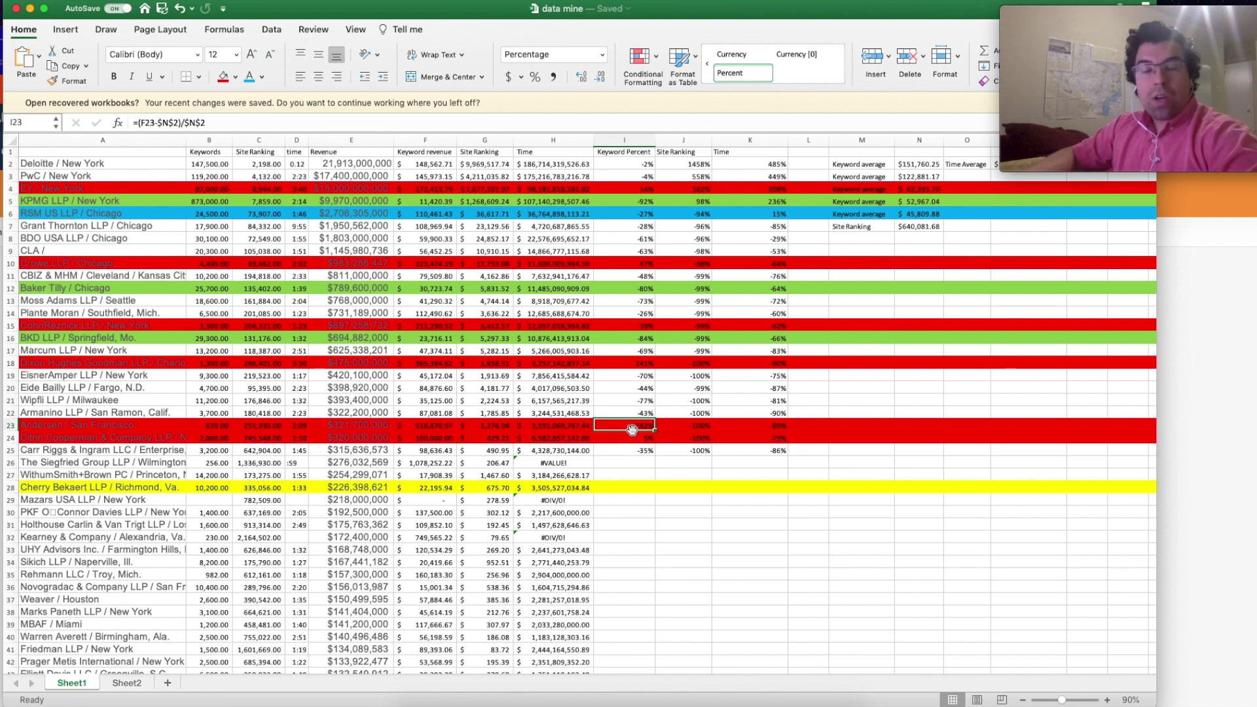
pyautogui.click(12, 426)
pyautogui.click(39, 427)
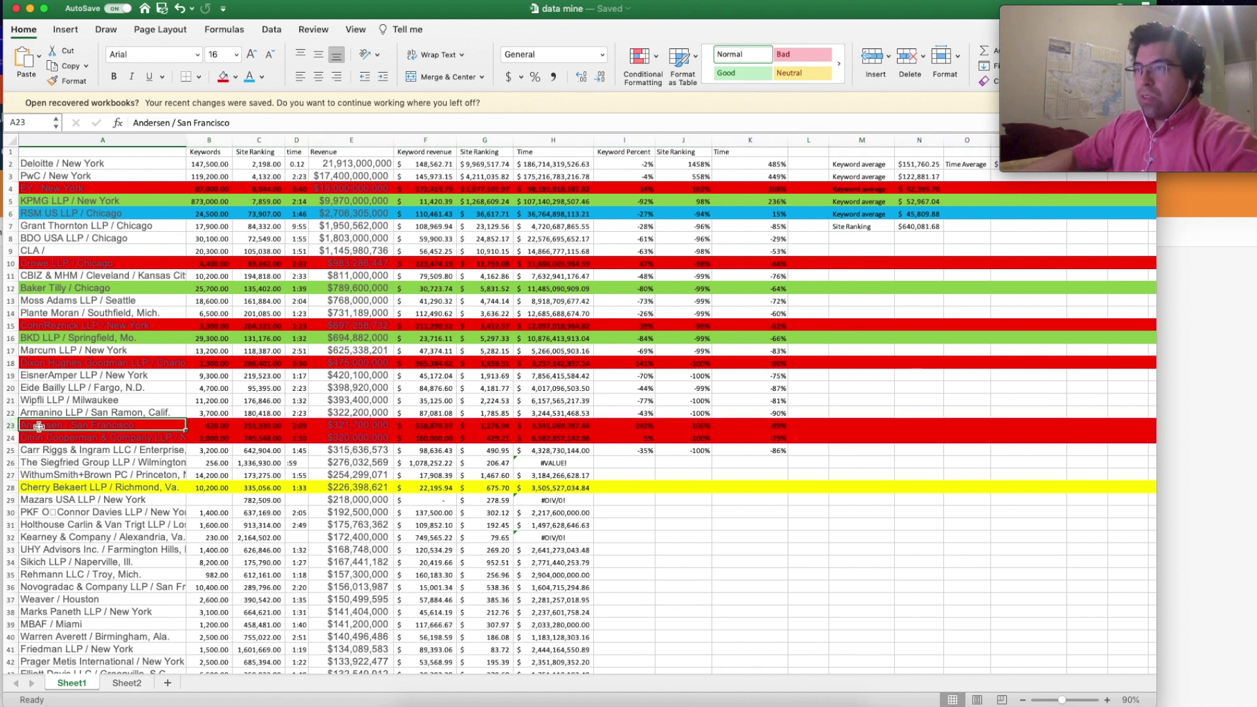